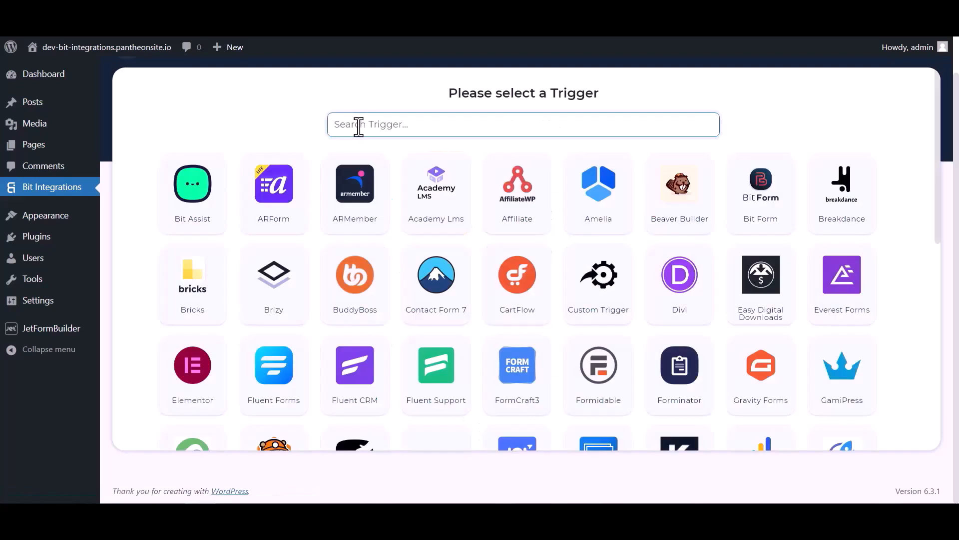
Pick JetForm Builder as the trigger, copy its webhook URL and start fetching test data
{"action": "left_click", "coordinate": [358, 124]}
{"action": "type", "text": "jet"}
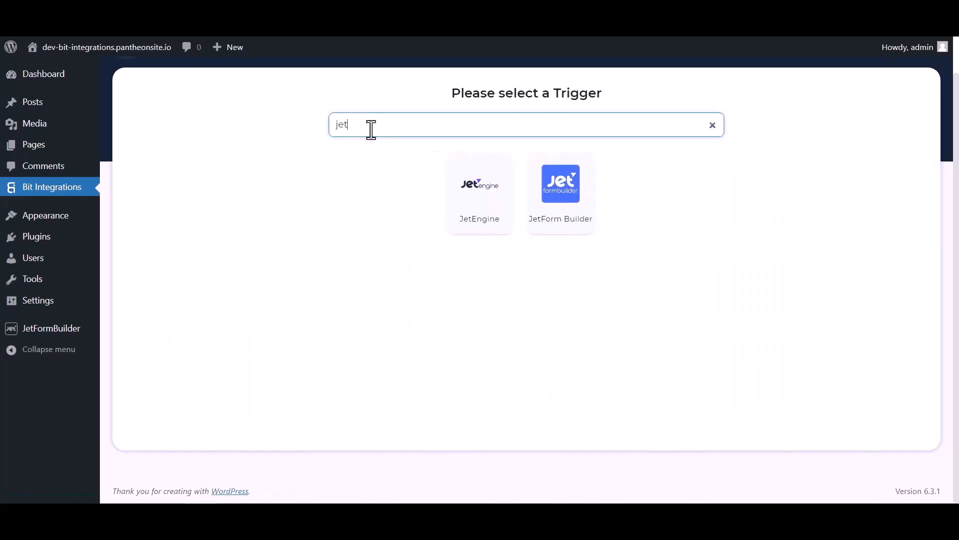
{"action": "left_click", "coordinate": [563, 214]}
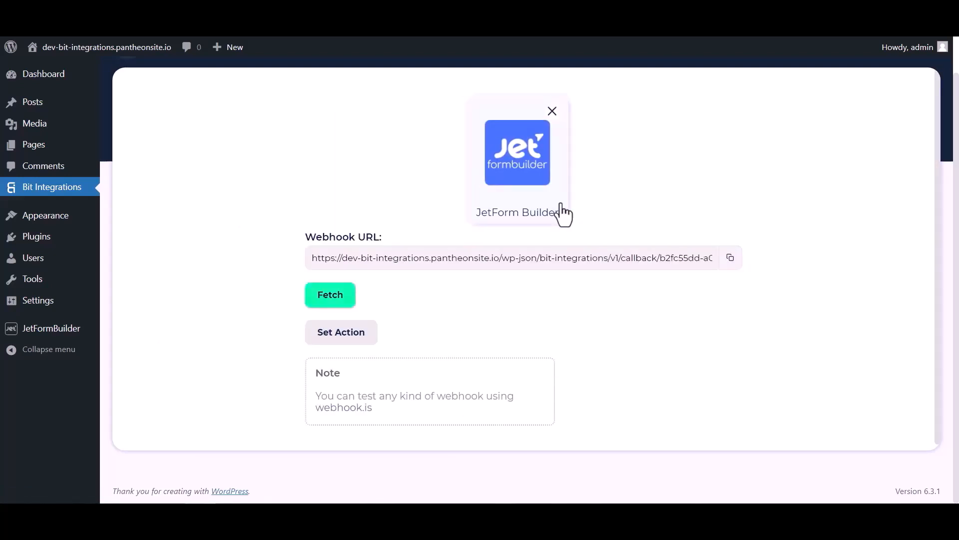
{"action": "left_click", "coordinate": [730, 257]}
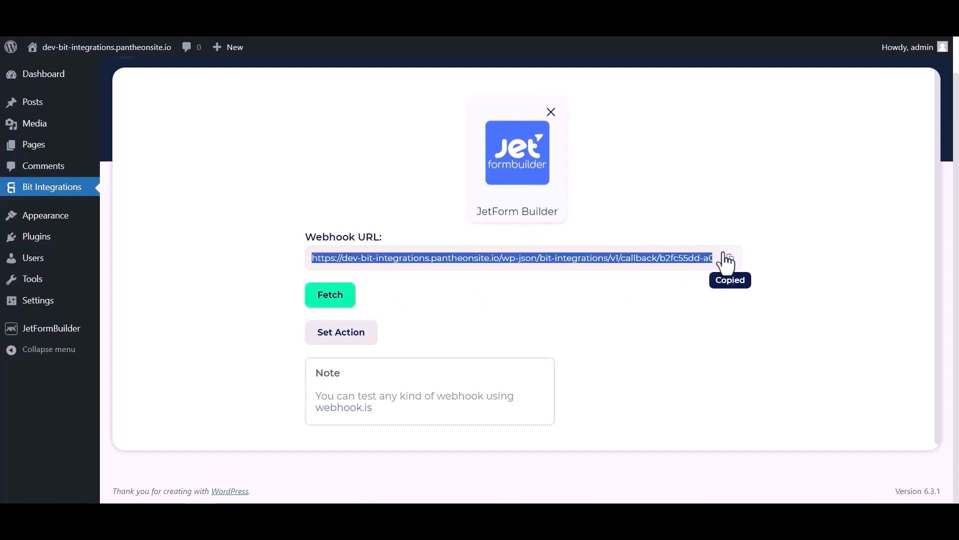
{"action": "left_click", "coordinate": [338, 300]}
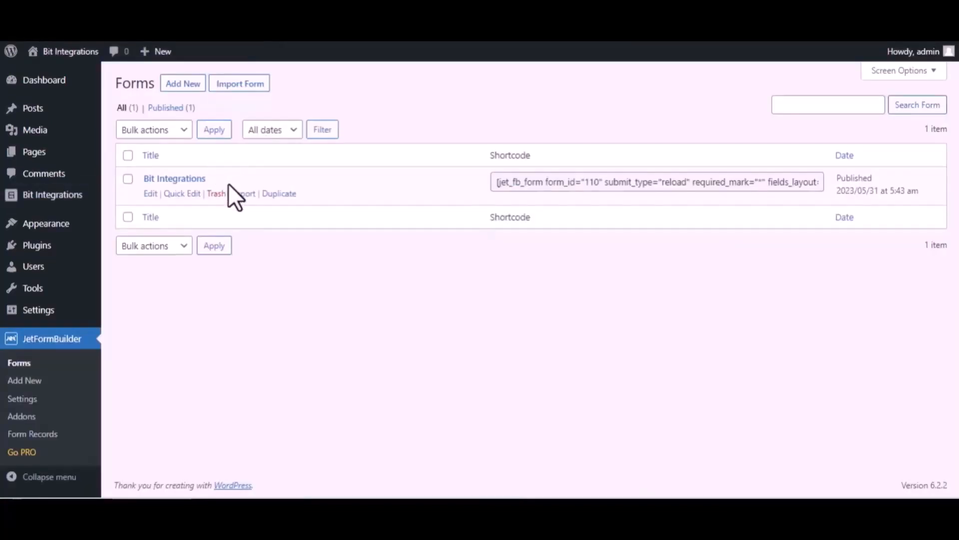
Change the Bit Integrations form's first post-submit action to Call Webhook
{"action": "left_click", "coordinate": [150, 194]}
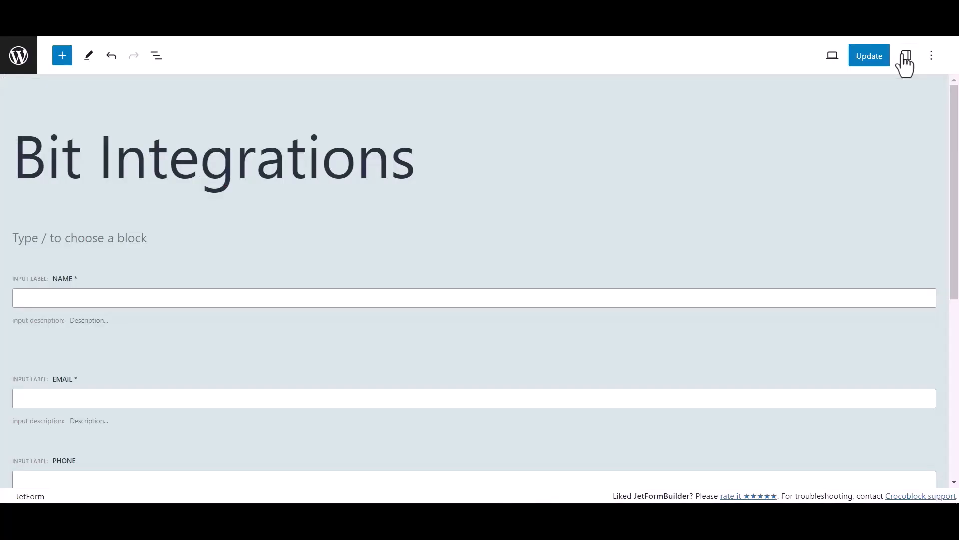
{"action": "left_click", "coordinate": [905, 58]}
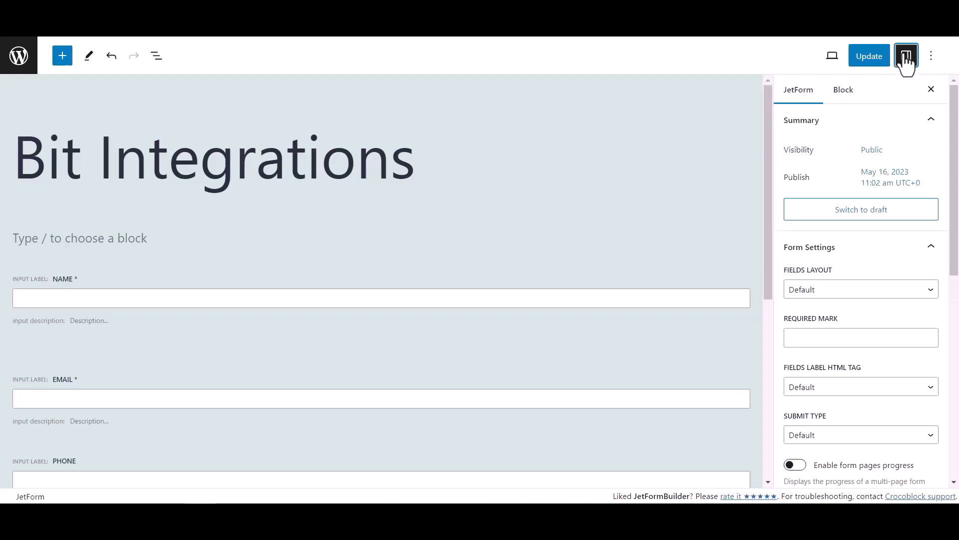
{"action": "scroll", "coordinate": [833, 277], "scroll_direction": "down", "scroll_amount": 6}
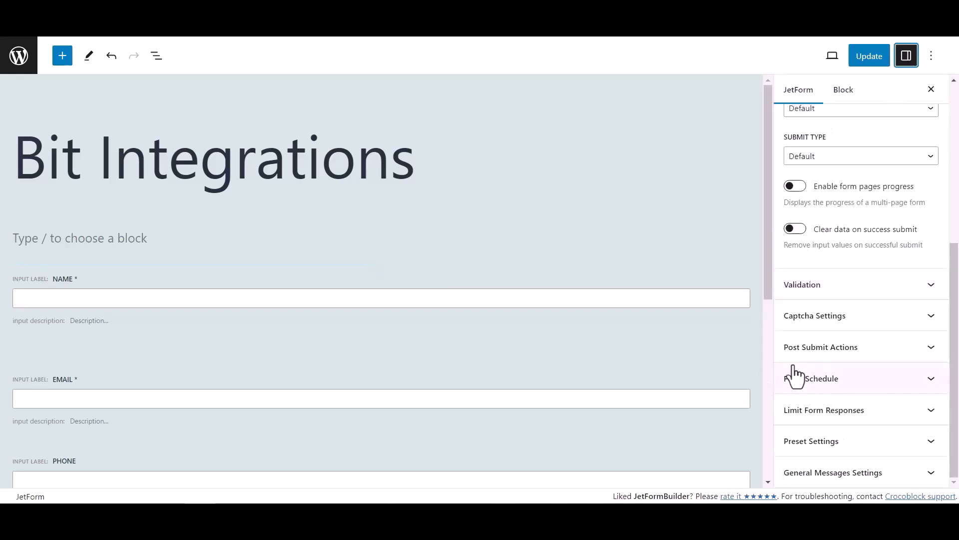
{"action": "left_click", "coordinate": [905, 350]}
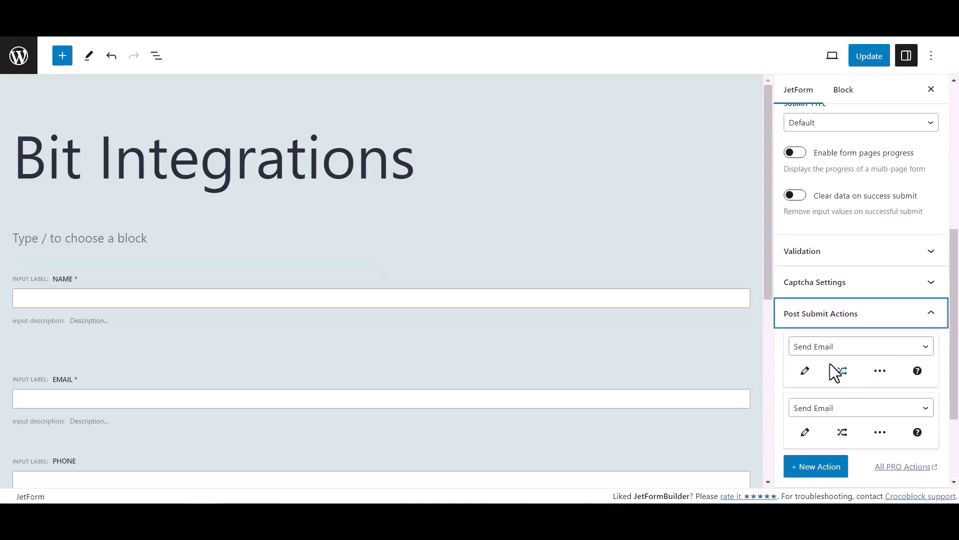
{"action": "left_click", "coordinate": [827, 348]}
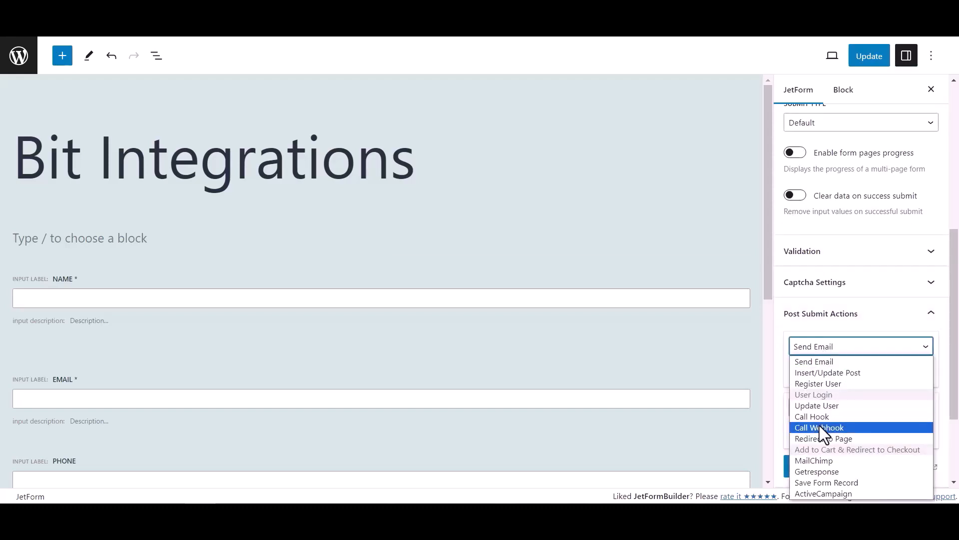
{"action": "left_click", "coordinate": [824, 430]}
Paste the copied webhook URL into the Call Webhook action and update the form
{"action": "left_click", "coordinate": [807, 371]}
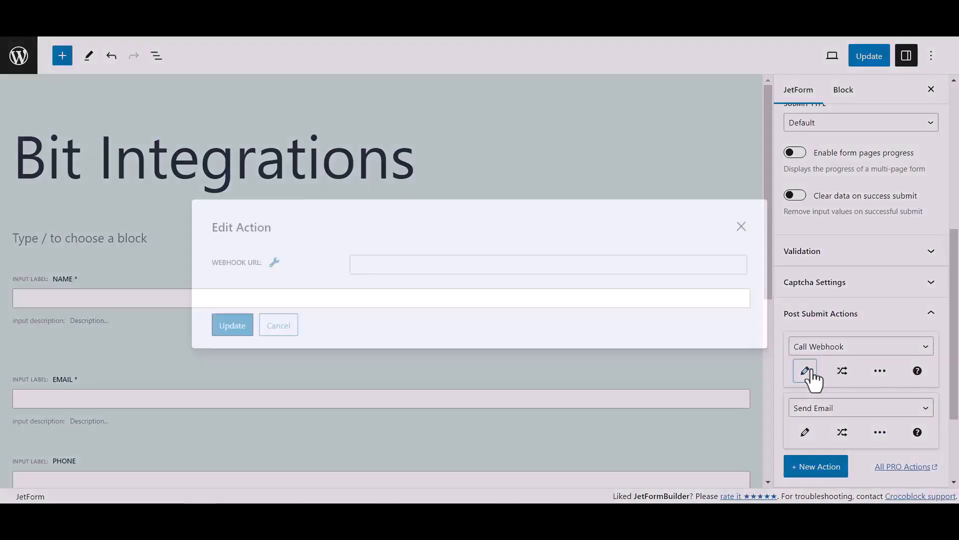
{"action": "left_click", "coordinate": [444, 266]}
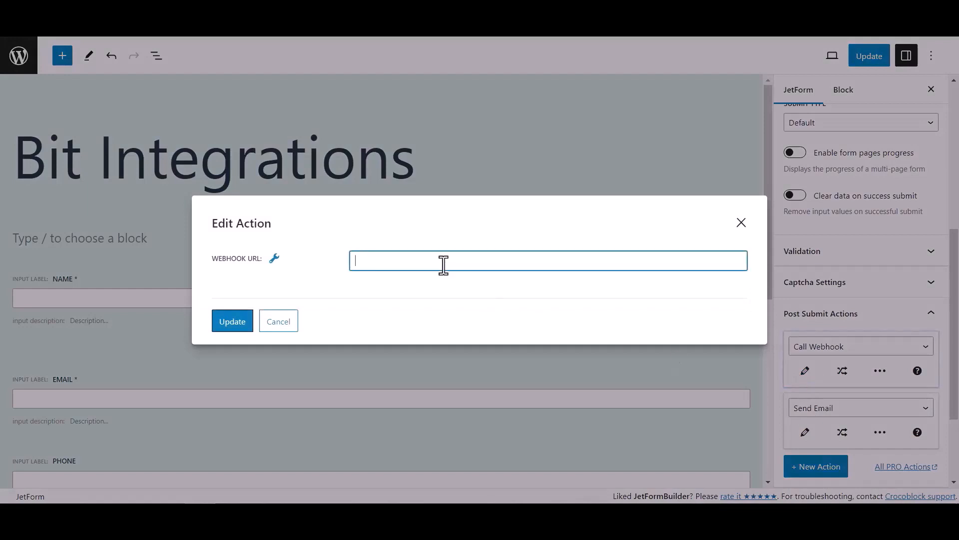
{"action": "key", "text": "ctrl+v"}
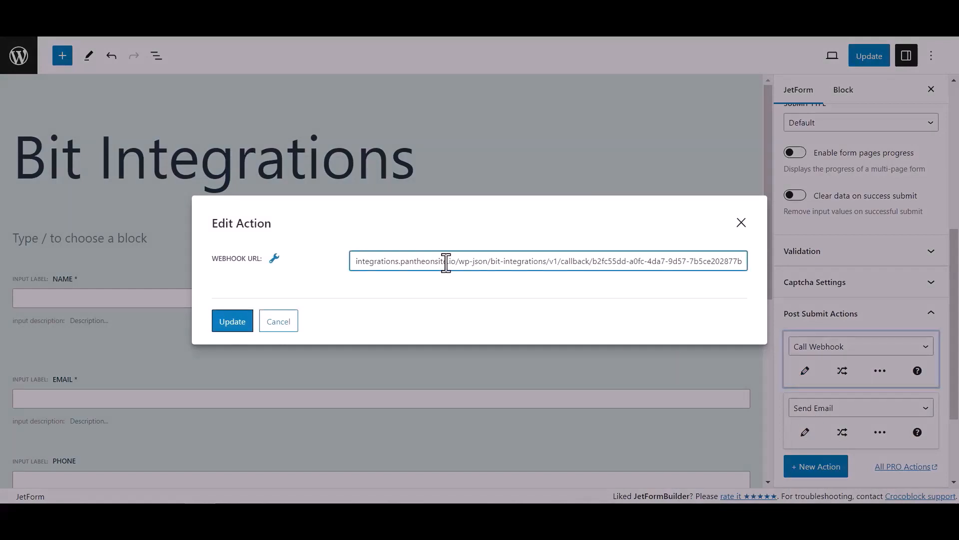
{"action": "left_click", "coordinate": [245, 321]}
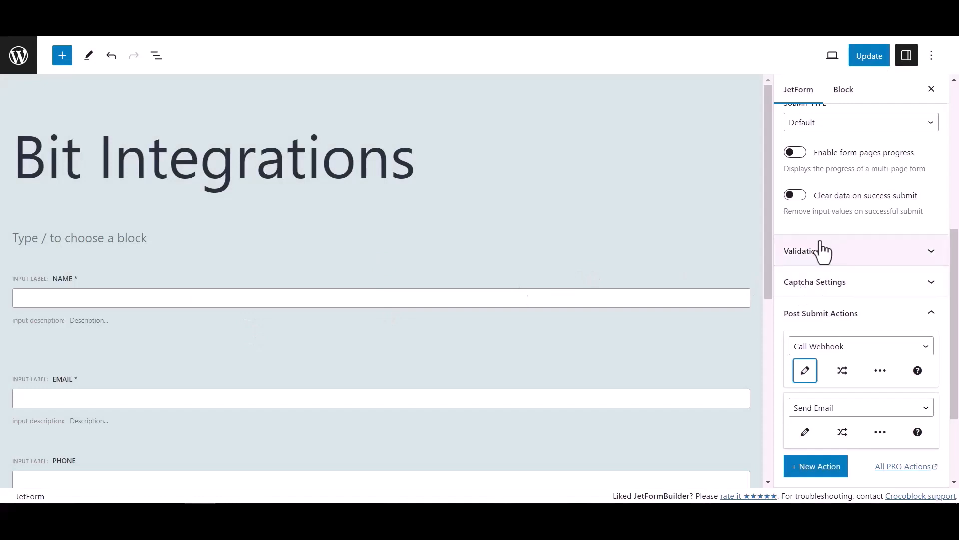
{"action": "left_click", "coordinate": [877, 60]}
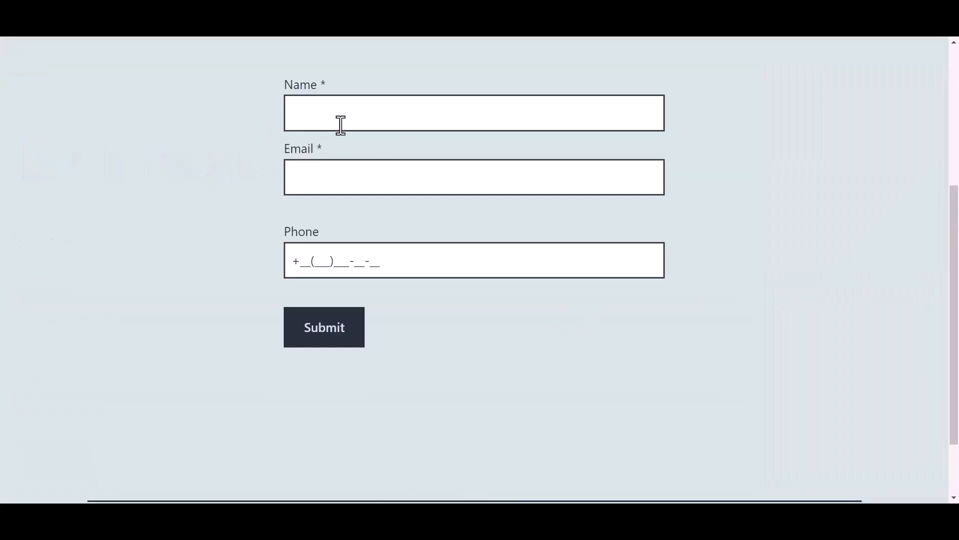
Submit the live form with name 'Bit Integrations', a sample e-mail address and phone number
{"action": "left_click", "coordinate": [359, 114]}
{"action": "type", "text": "Bit"}
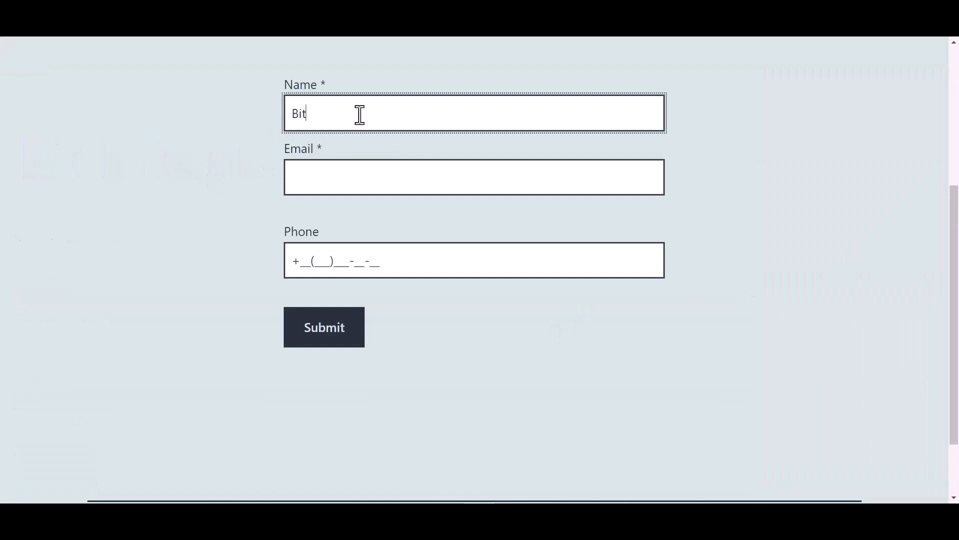
{"action": "type", "text": " Integrations"}
{"action": "key", "text": "Tab"}
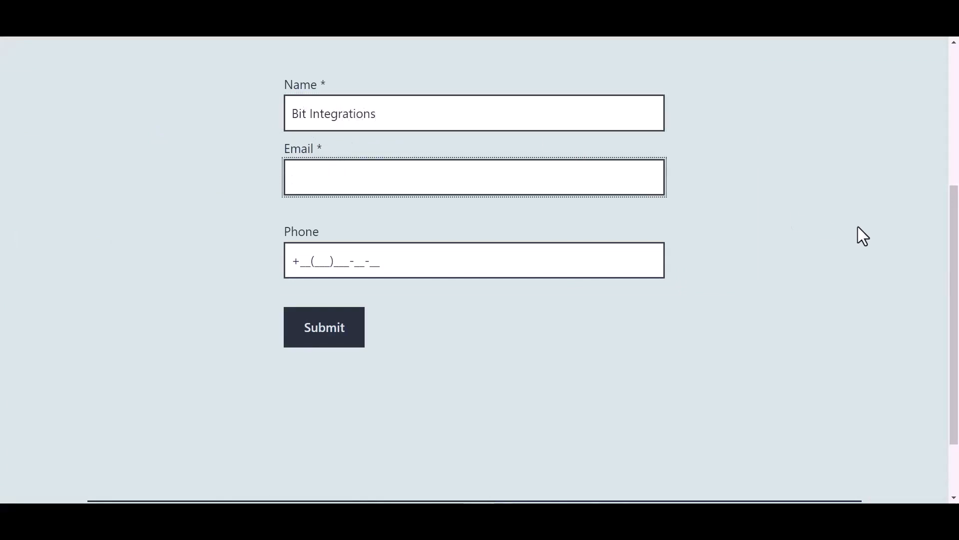
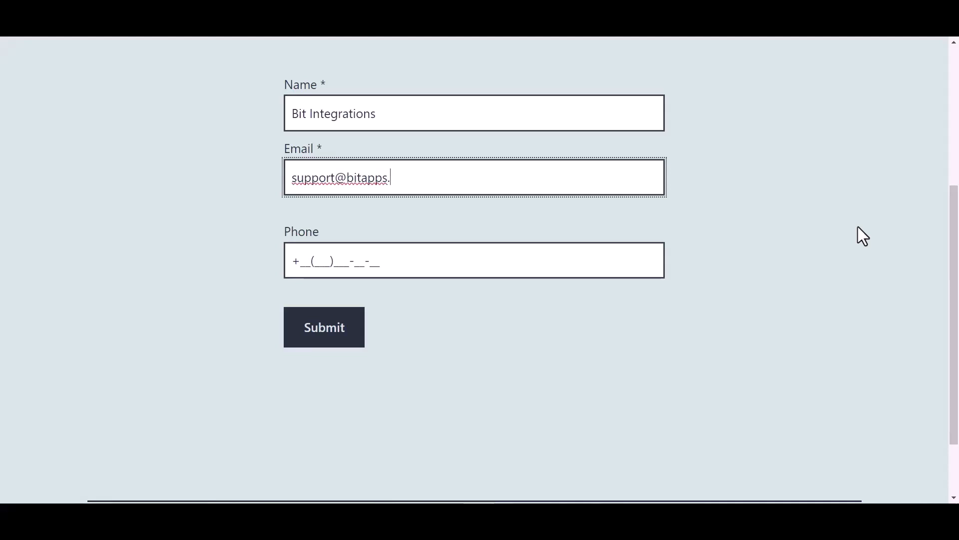
{"action": "left_click", "coordinate": [369, 260]}
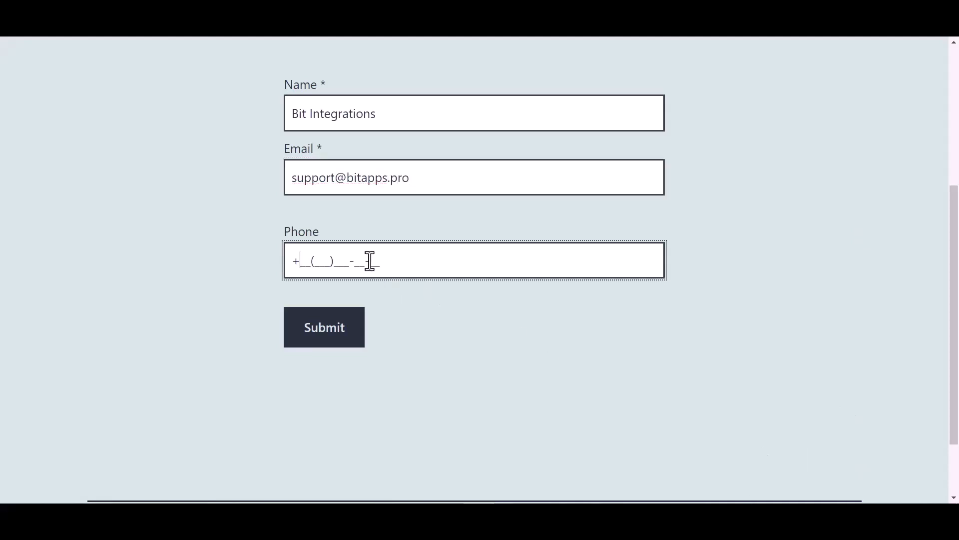
{"action": "type", "text": "44(455)566-6_-__"}
{"action": "left_click", "coordinate": [331, 335]}
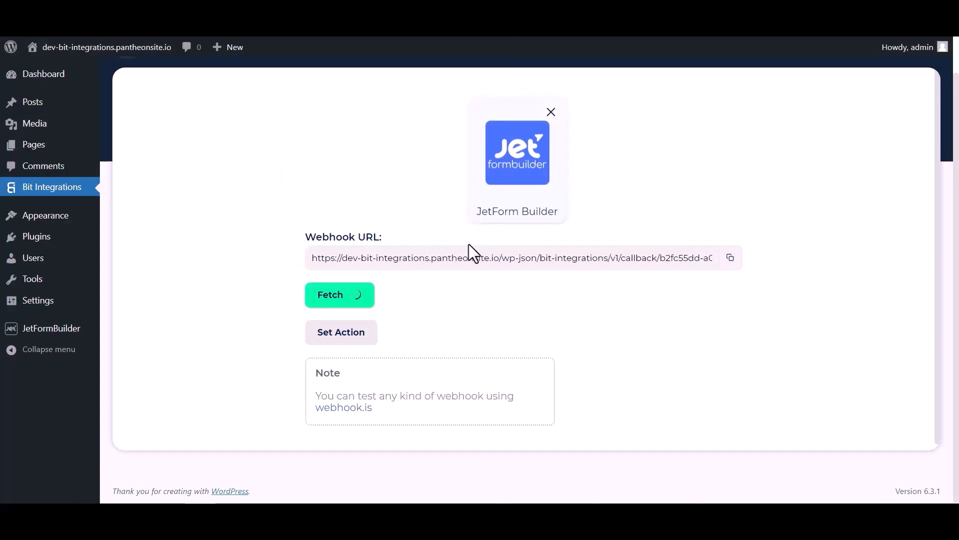
Review the fetched submission data and choose CopperCRM as the action
{"action": "scroll", "coordinate": [496, 304], "scroll_direction": "down", "scroll_amount": 4}
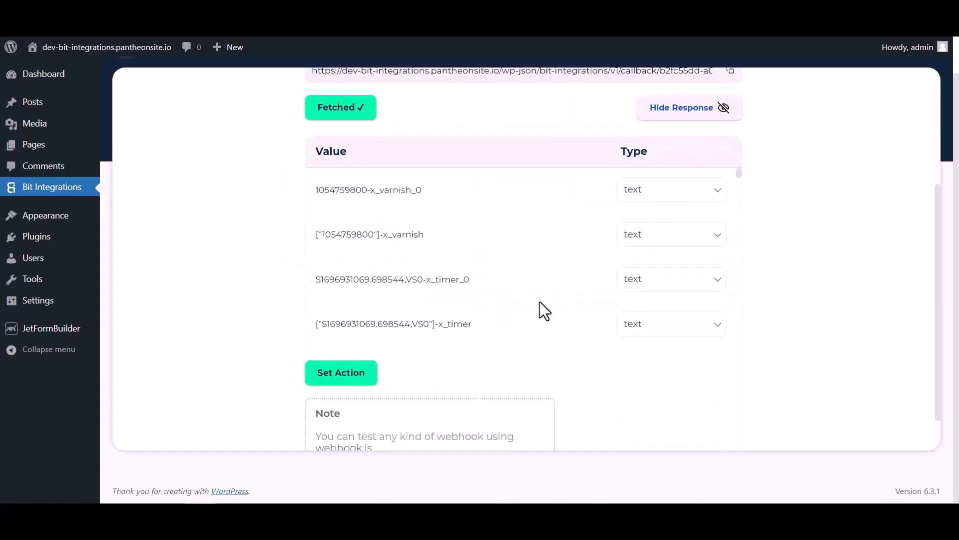
{"action": "scroll", "coordinate": [524, 208], "scroll_direction": "down", "scroll_amount": 10}
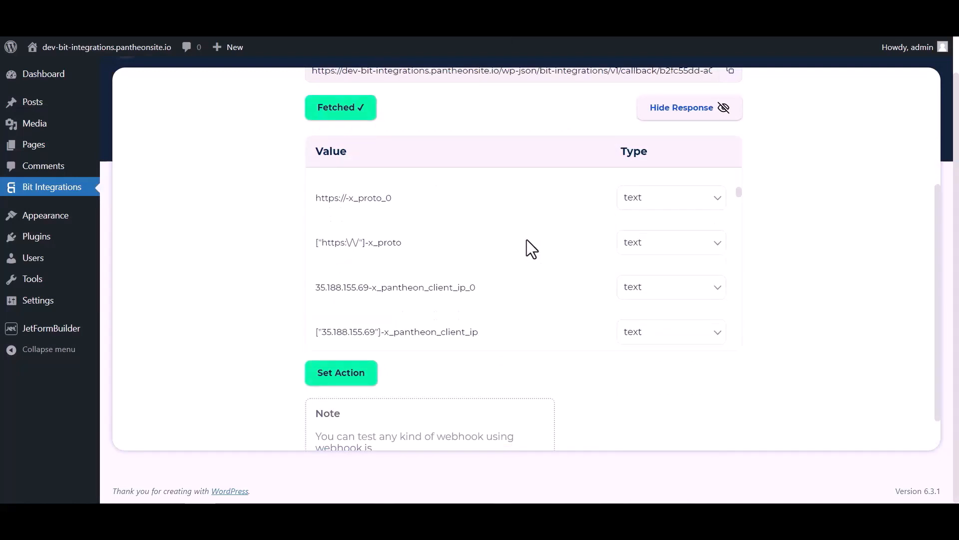
{"action": "scroll", "coordinate": [526, 249], "scroll_direction": "down", "scroll_amount": 10}
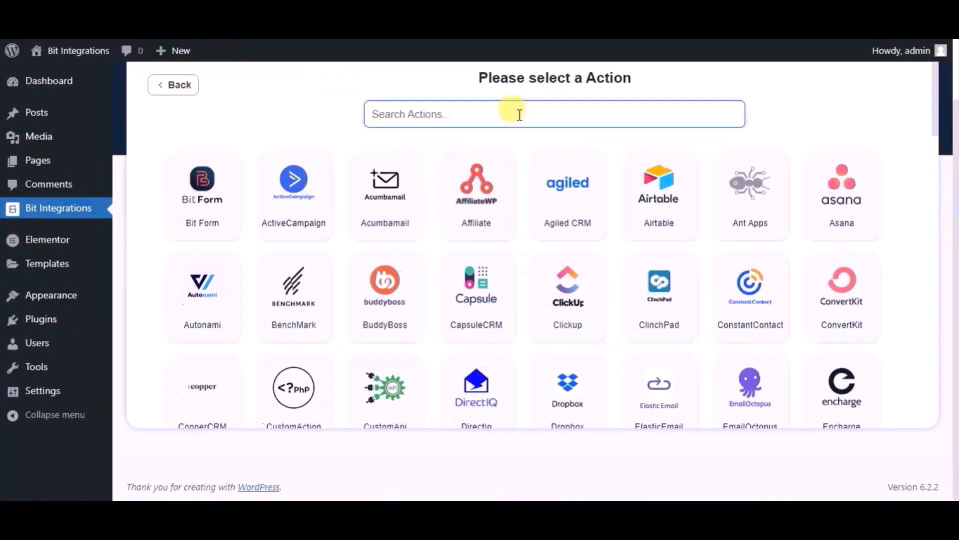
{"action": "type", "text": "copp"}
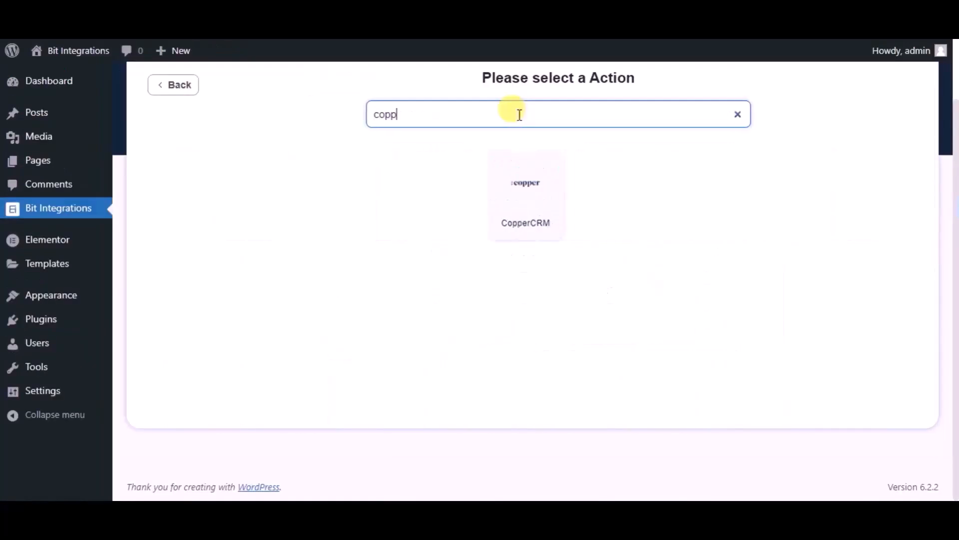
{"action": "left_click", "coordinate": [516, 158]}
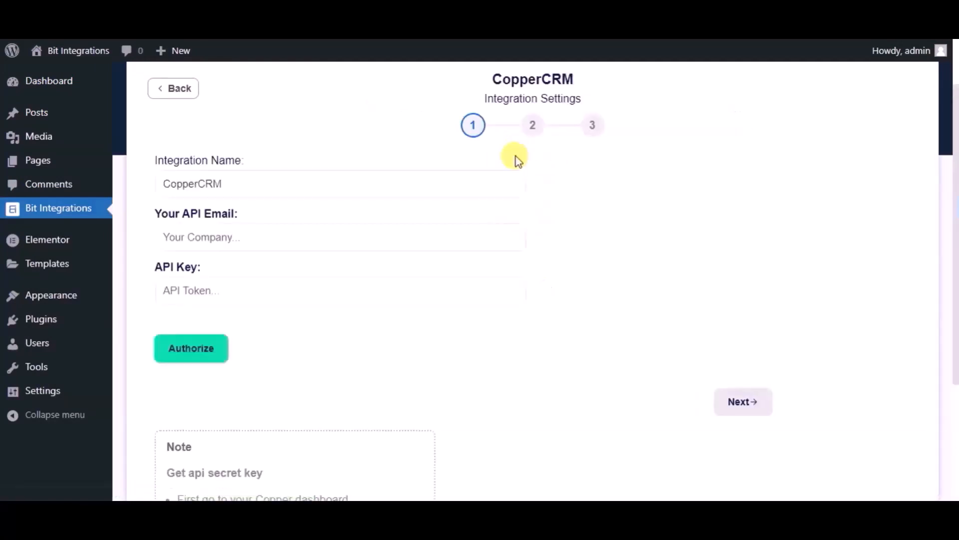
Rename the integration to 'Bit Integrations'
{"action": "left_click", "coordinate": [367, 176]}
{"action": "double_click", "coordinate": [365, 178]}
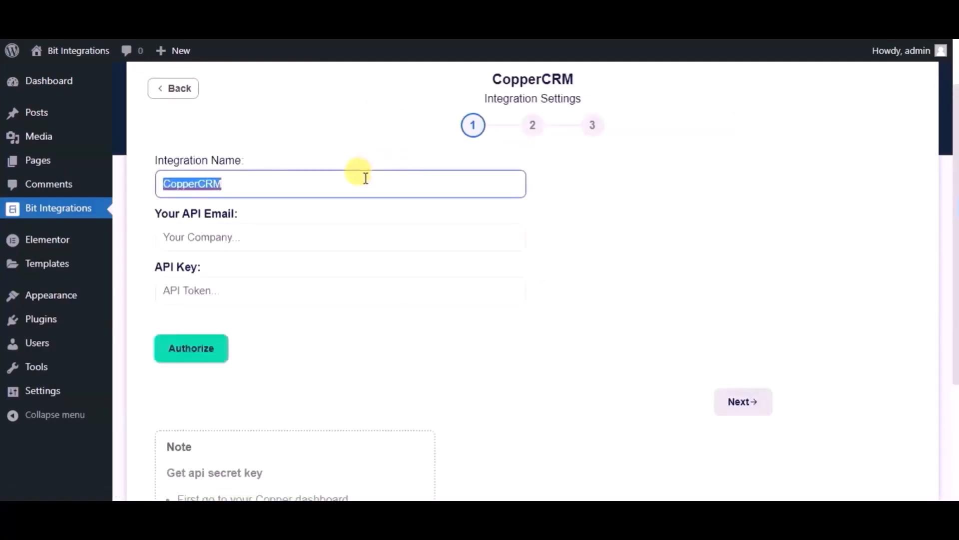
{"action": "type", "text": "Bi"}
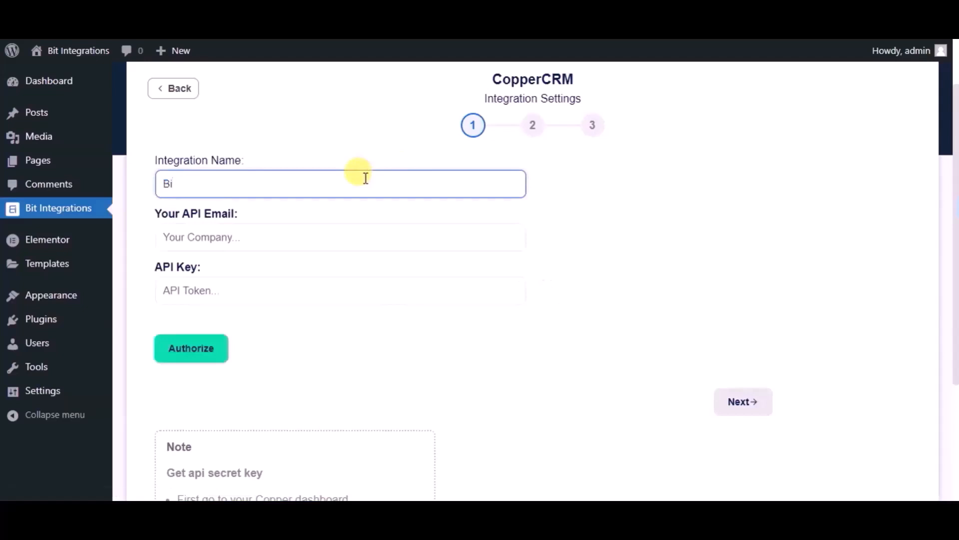
{"action": "type", "text": "t Integrations"}
Generate a new API key in Copper under Settings > Integrations > API Keys
{"action": "left_click", "coordinate": [338, 227]}
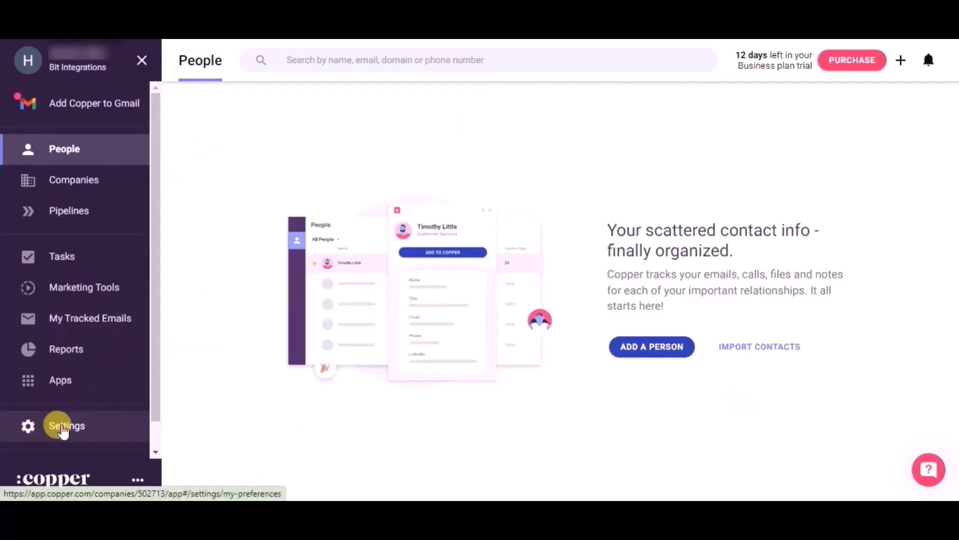
{"action": "left_click", "coordinate": [63, 428]}
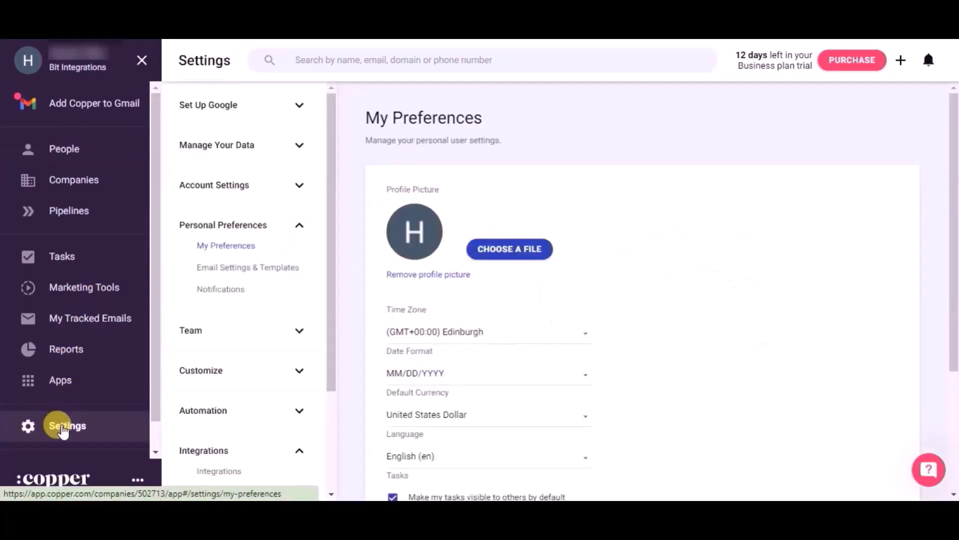
{"action": "scroll", "coordinate": [267, 430], "scroll_direction": "down", "scroll_amount": 3}
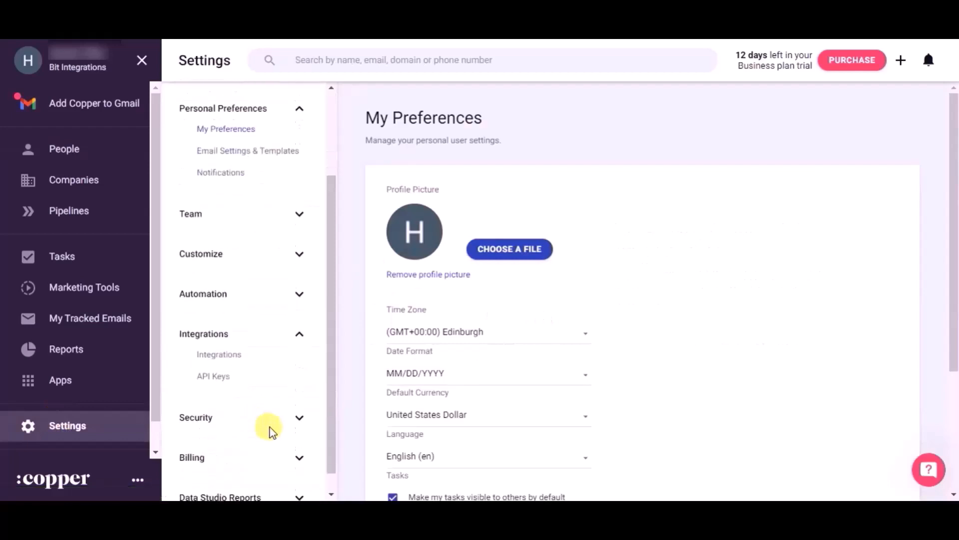
{"action": "left_click", "coordinate": [215, 376]}
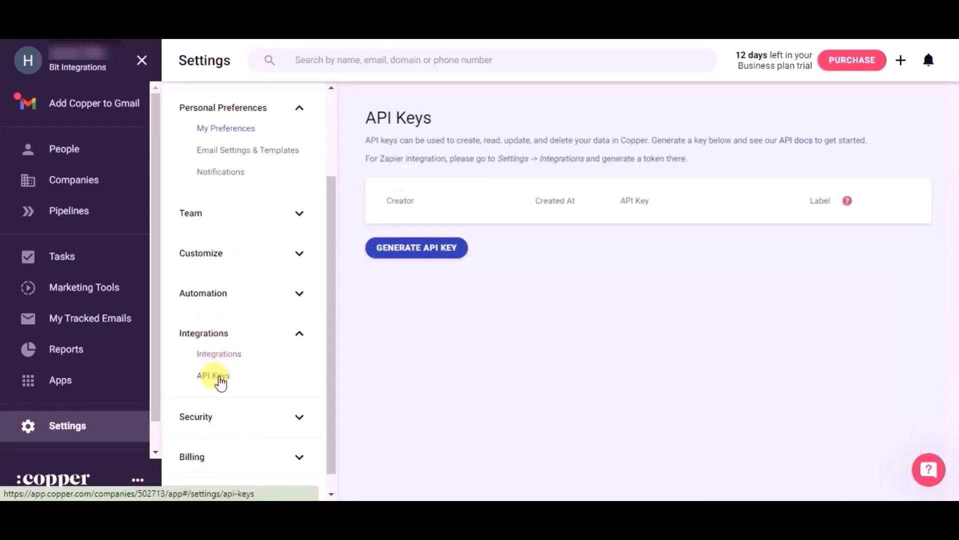
{"action": "left_click", "coordinate": [410, 250]}
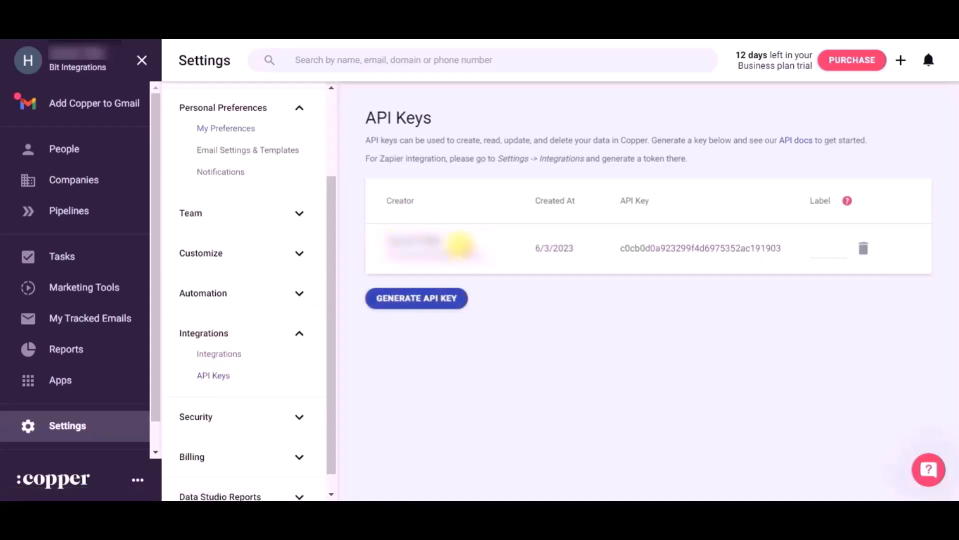
{"action": "left_click_drag", "start_coordinate": [478, 253], "coordinate": [377, 249]}
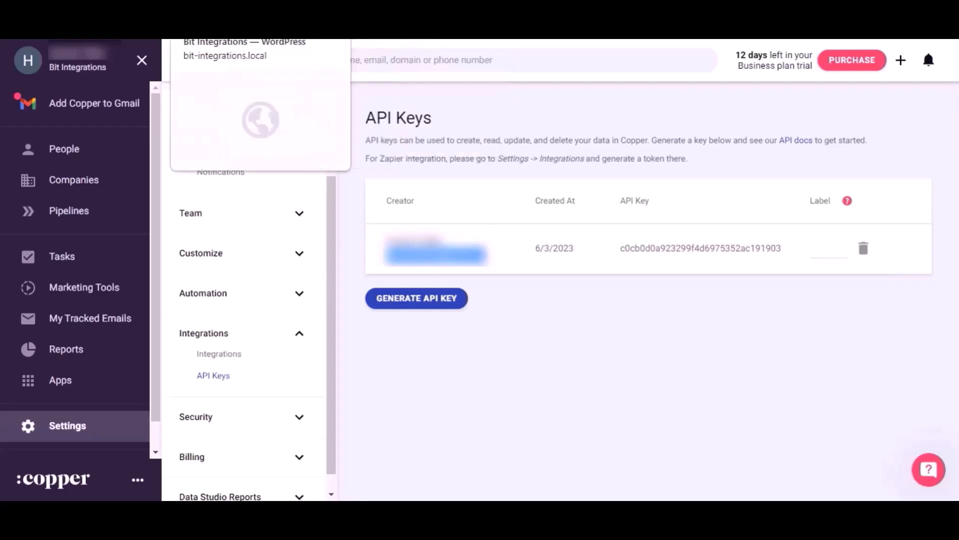
Enter the Copper account e-mail and the new API key, then authorize the connection
{"action": "left_click", "coordinate": [255, 20]}
{"action": "key", "text": "ctrl+v"}
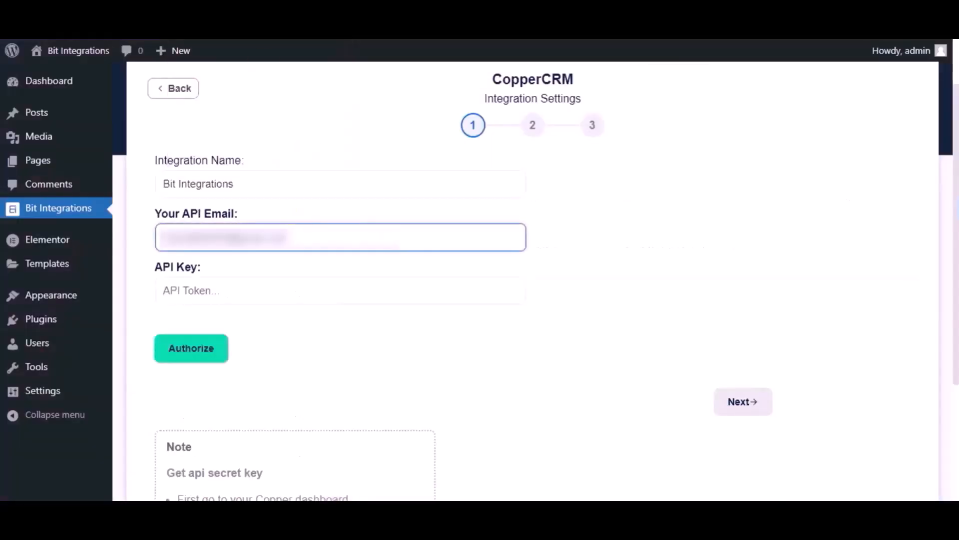
{"action": "left_click", "coordinate": [320, 20]}
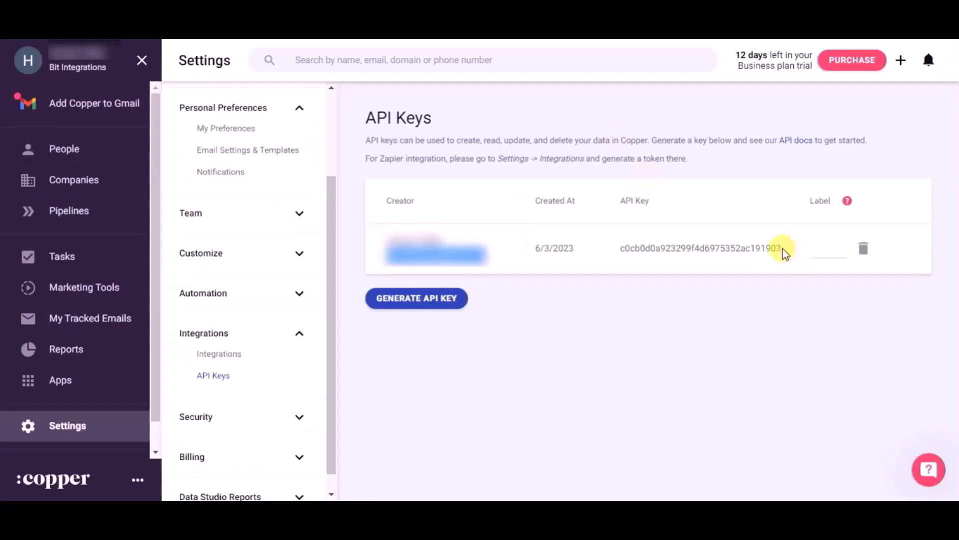
{"action": "left_click_drag", "start_coordinate": [782, 250], "coordinate": [622, 246]}
{"action": "key", "text": "ctrl+c"}
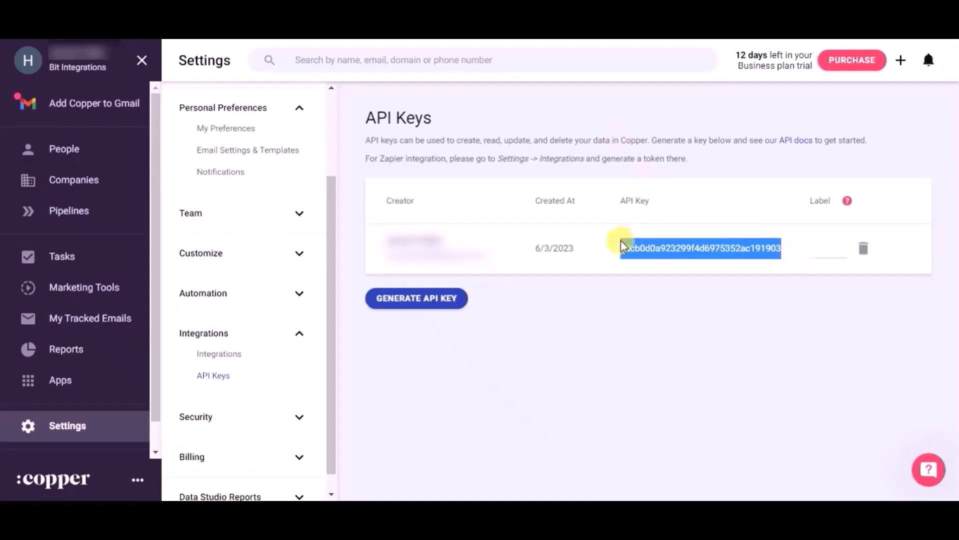
{"action": "left_click", "coordinate": [199, 20]}
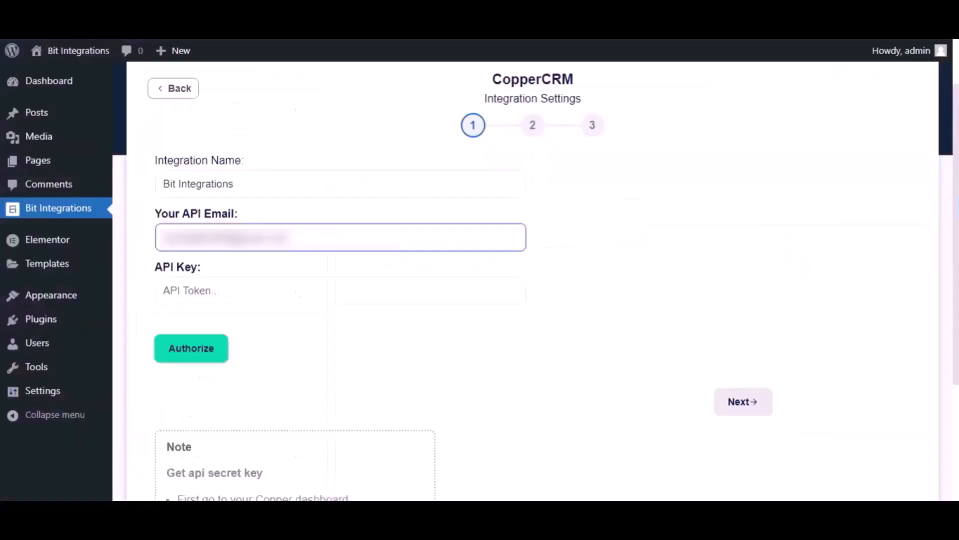
{"action": "left_click", "coordinate": [257, 283]}
{"action": "key", "text": "ctrl+v"}
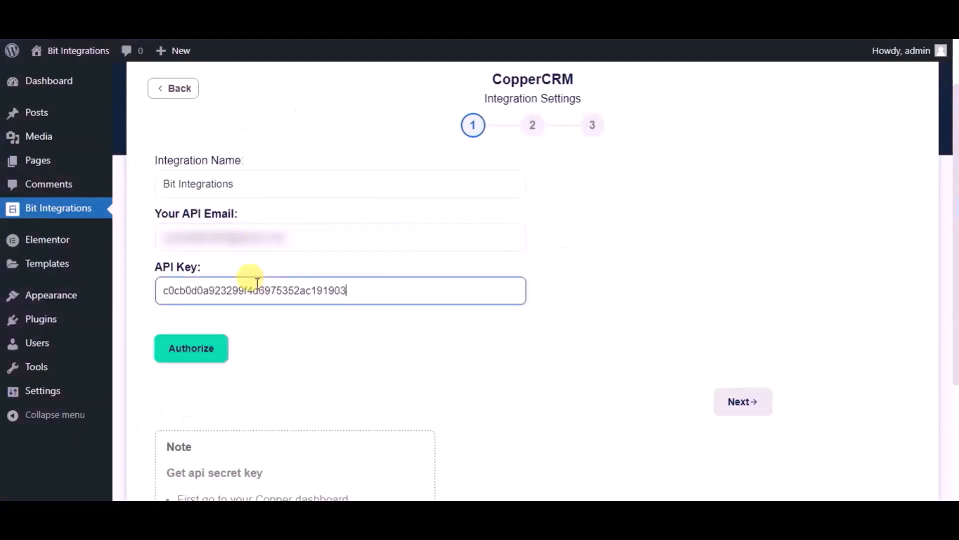
{"action": "left_click", "coordinate": [219, 350]}
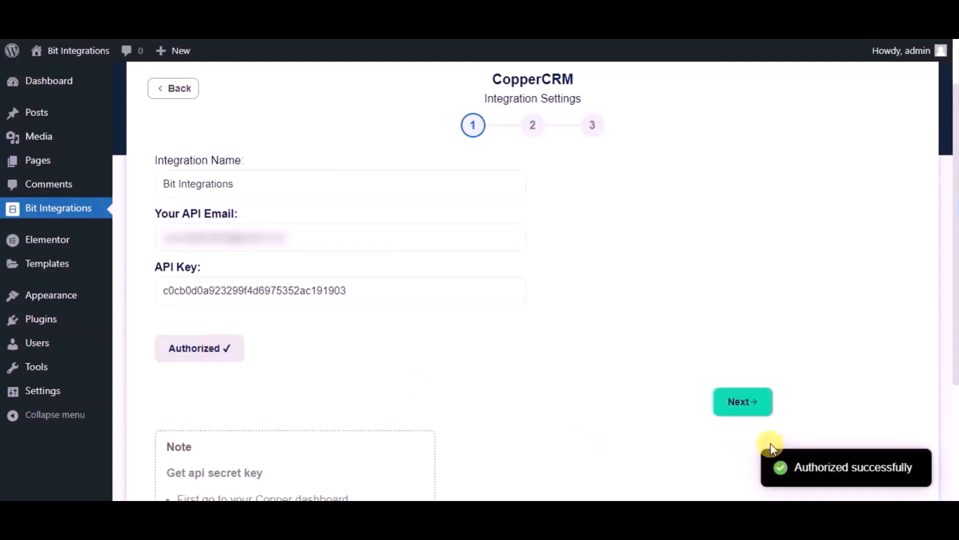
Choose the Create Person action and map the form's Name field
{"action": "left_click", "coordinate": [750, 412]}
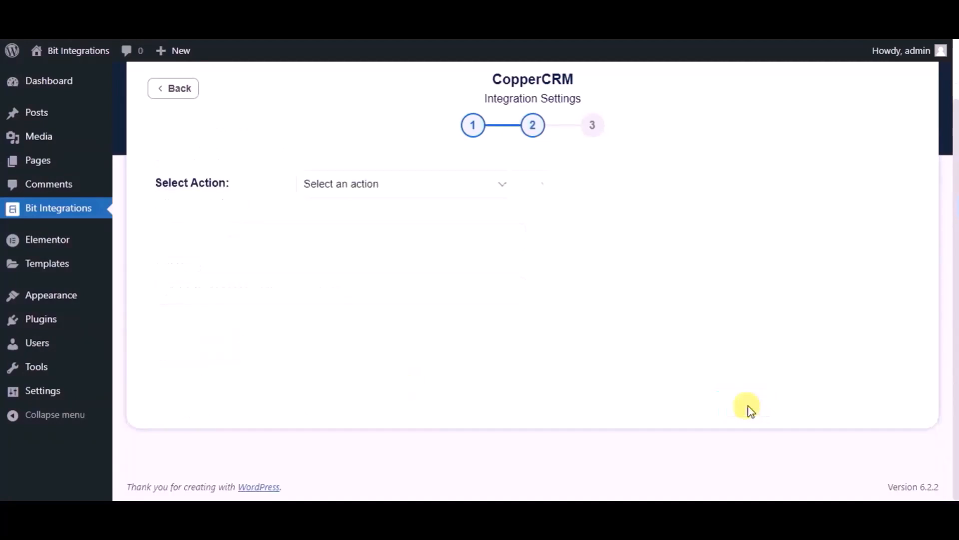
{"action": "left_click", "coordinate": [474, 188]}
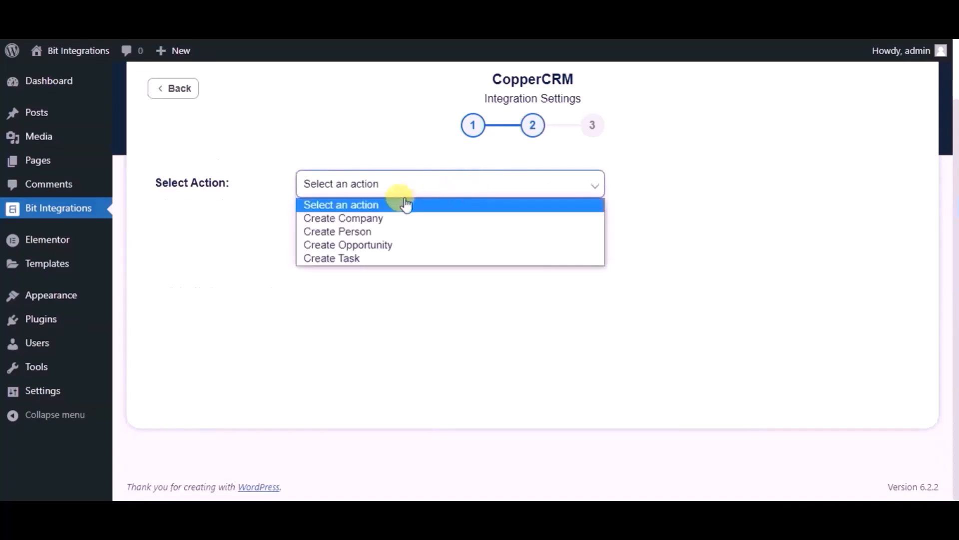
{"action": "left_click", "coordinate": [372, 231]}
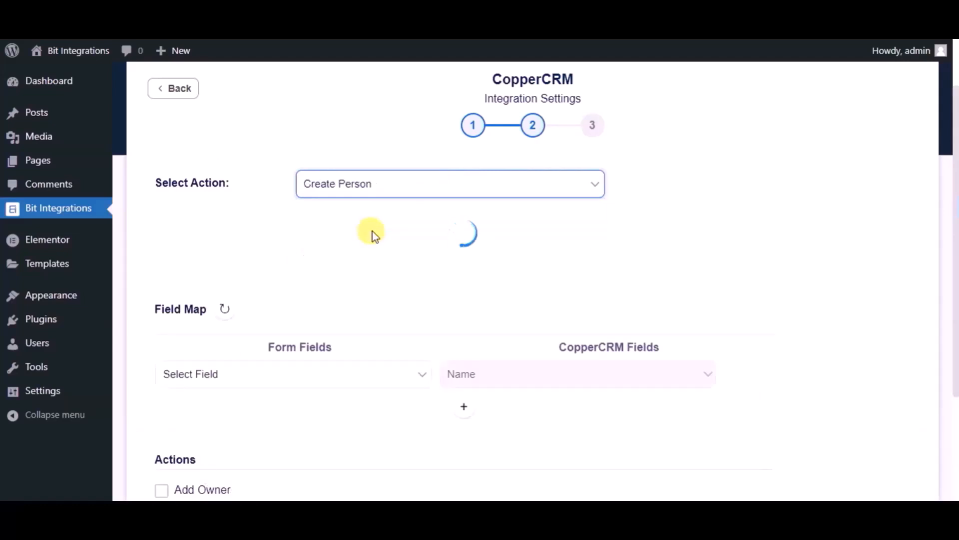
{"action": "scroll", "coordinate": [372, 231], "scroll_direction": "down", "scroll_amount": 2}
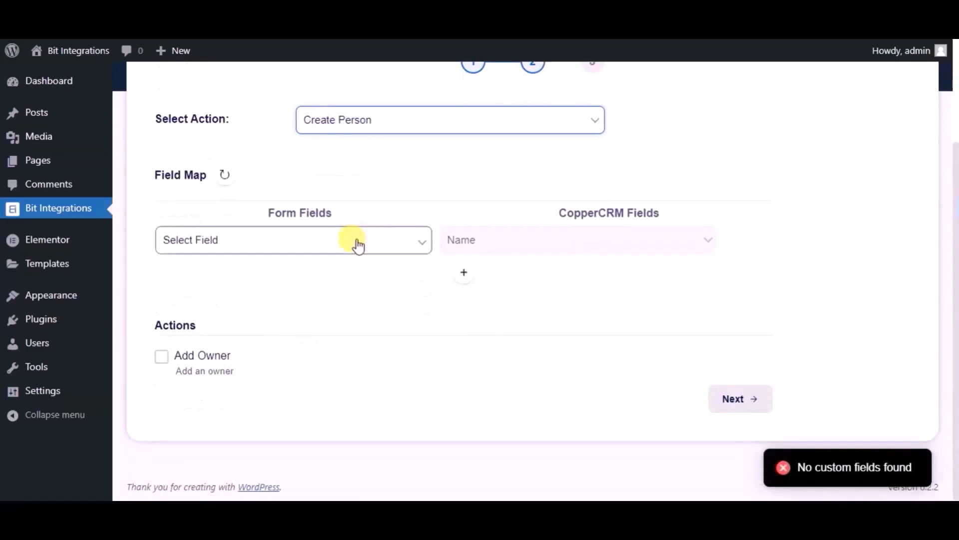
{"action": "left_click", "coordinate": [356, 242]}
{"action": "left_click", "coordinate": [227, 286]}
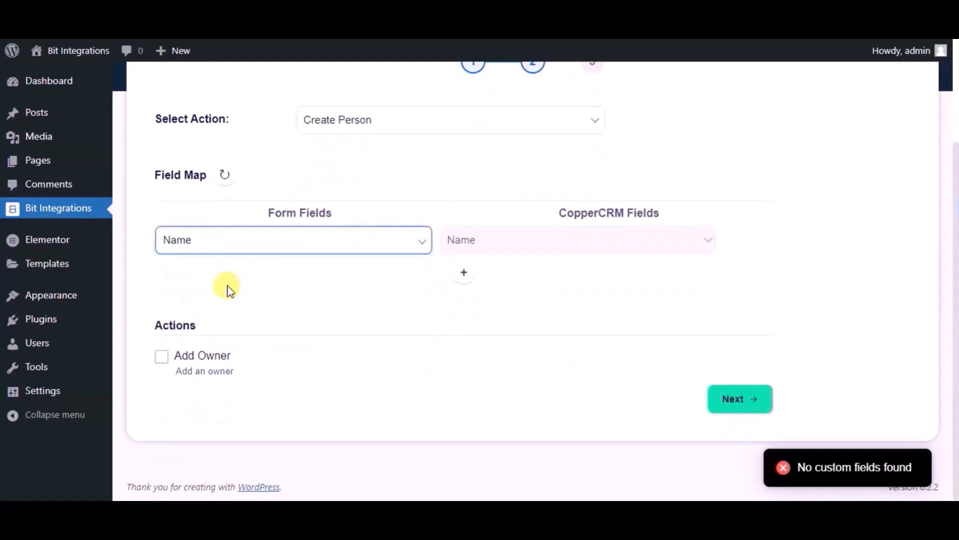
Add mappings sending the form's Email and Phone to CopperCRM's Email and Phone fields
{"action": "left_click", "coordinate": [463, 274]}
{"action": "left_click", "coordinate": [291, 288]}
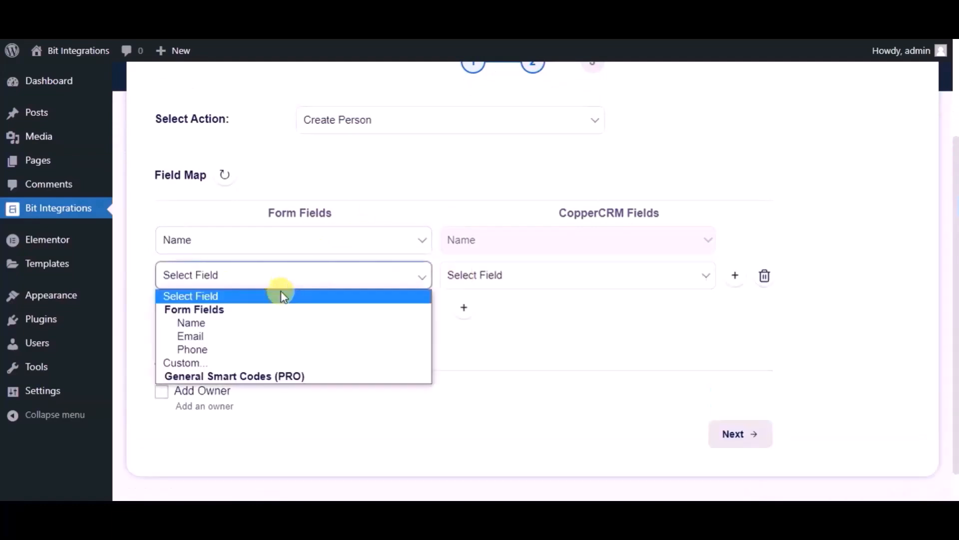
{"action": "left_click", "coordinate": [242, 335]}
{"action": "left_click", "coordinate": [498, 278]}
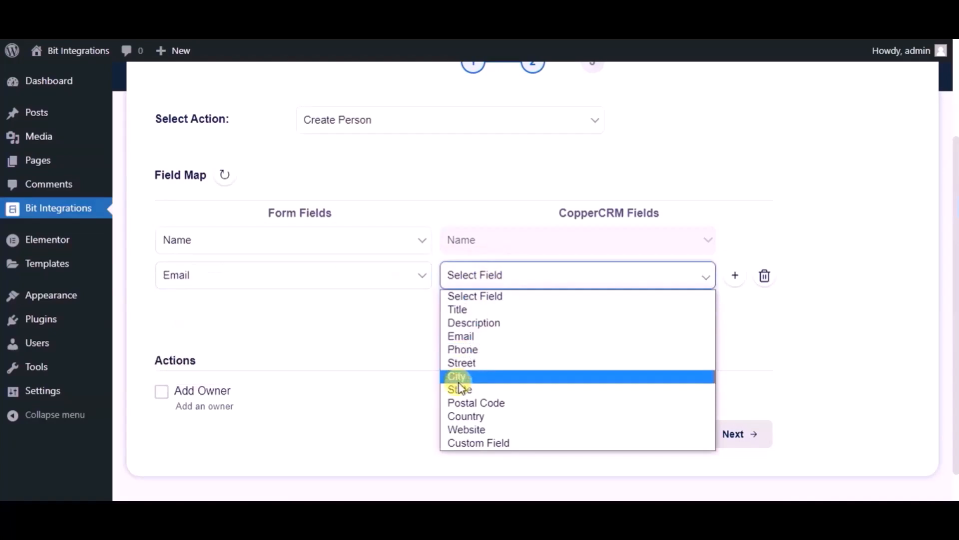
{"action": "left_click", "coordinate": [464, 338]}
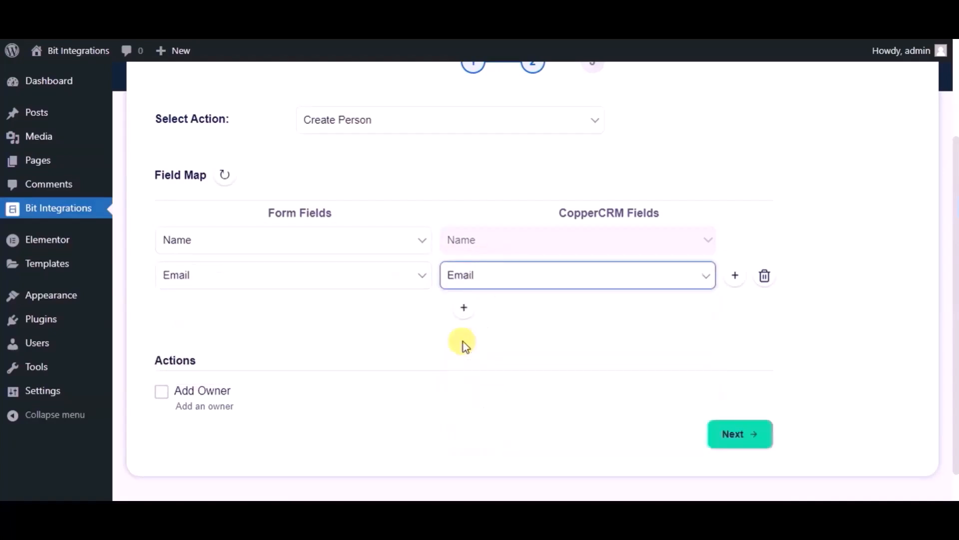
{"action": "left_click", "coordinate": [463, 308]}
{"action": "left_click", "coordinate": [295, 311]}
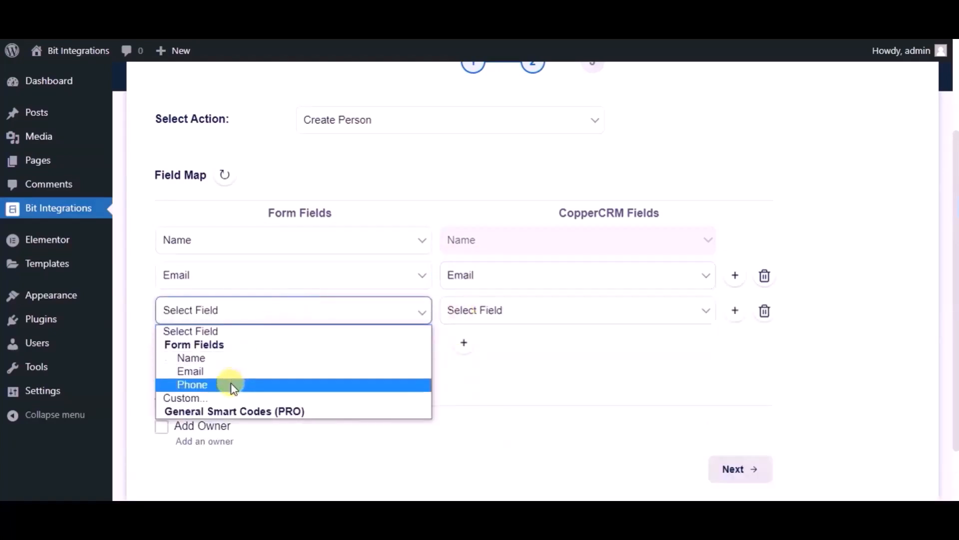
{"action": "left_click", "coordinate": [200, 385]}
{"action": "left_click", "coordinate": [481, 311]}
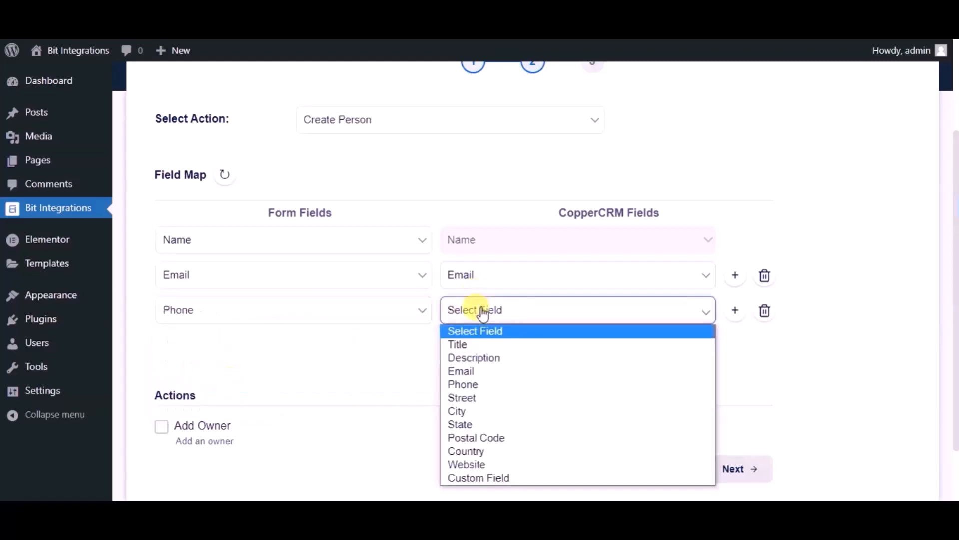
{"action": "left_click", "coordinate": [472, 384]}
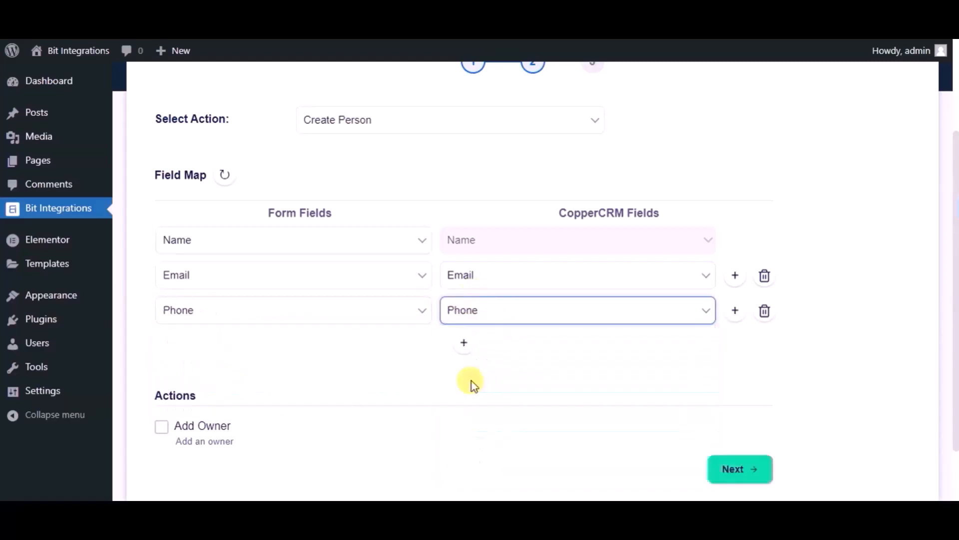
Finish the field mapping and save the integration
{"action": "scroll", "coordinate": [411, 363], "scroll_direction": "down", "scroll_amount": 2}
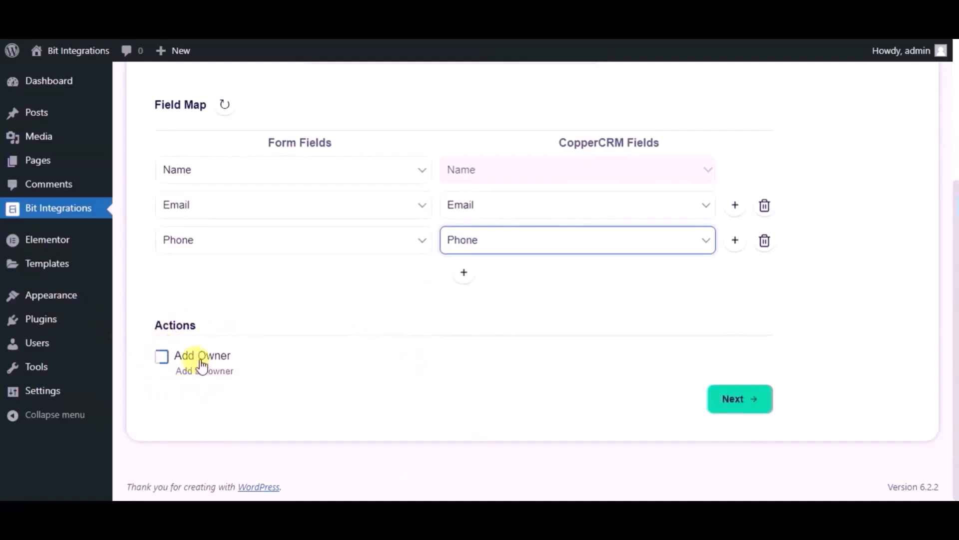
{"action": "left_click", "coordinate": [733, 400]}
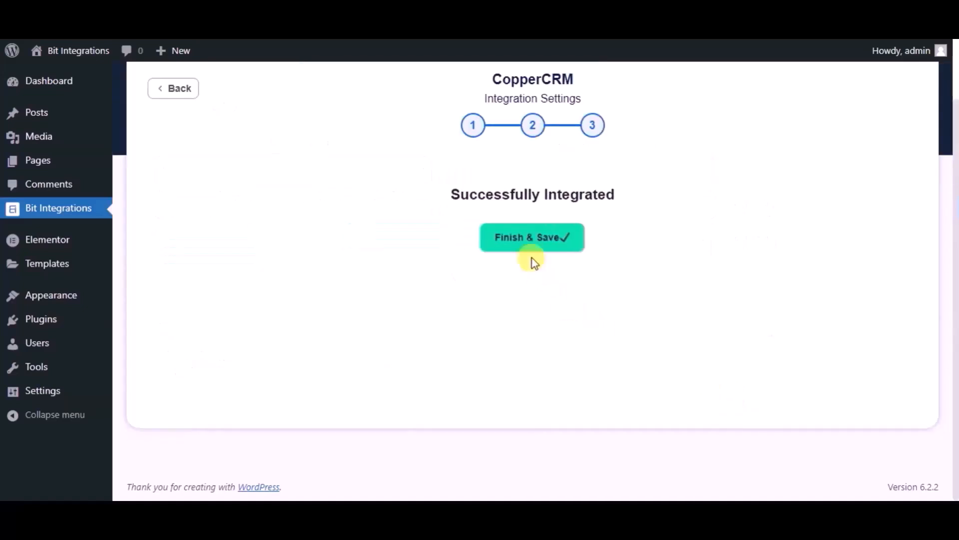
{"action": "left_click", "coordinate": [502, 244]}
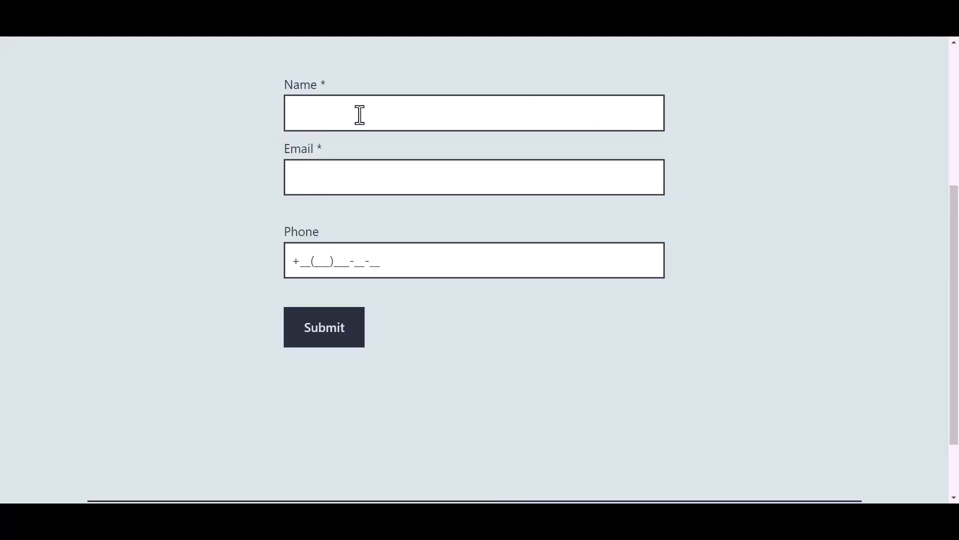
{"action": "left_click", "coordinate": [360, 115]}
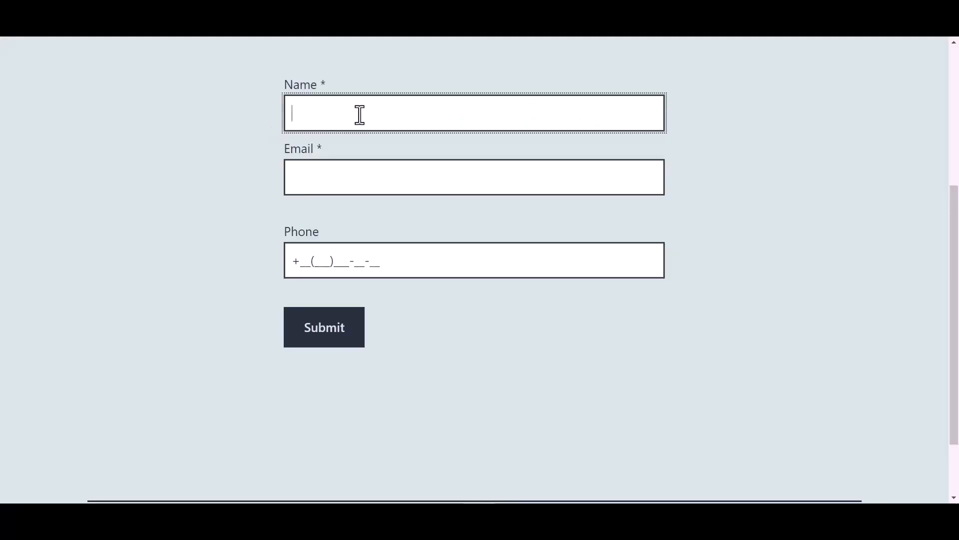
Submit a second test entry named 'Bit Integrations' with a sample e-mail and phone number
{"action": "type", "text": "Bit Integrations"}
{"action": "left_click", "coordinate": [328, 178]}
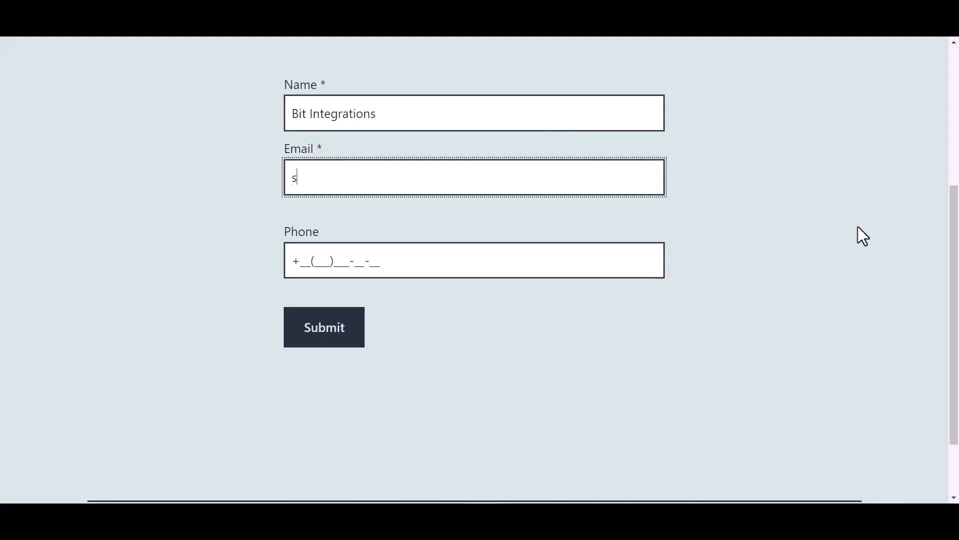
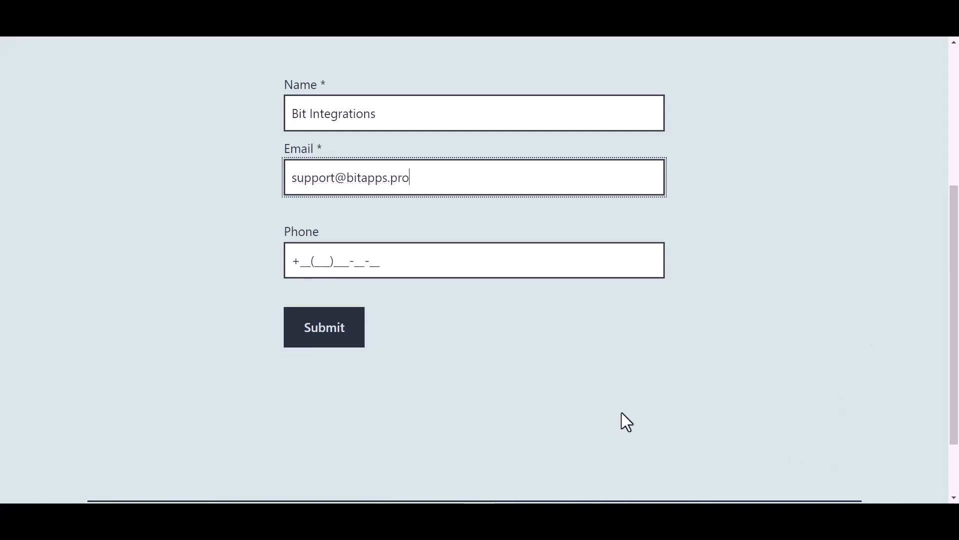
{"action": "left_click", "coordinate": [370, 261]}
{"action": "type", "text": "44(455)"}
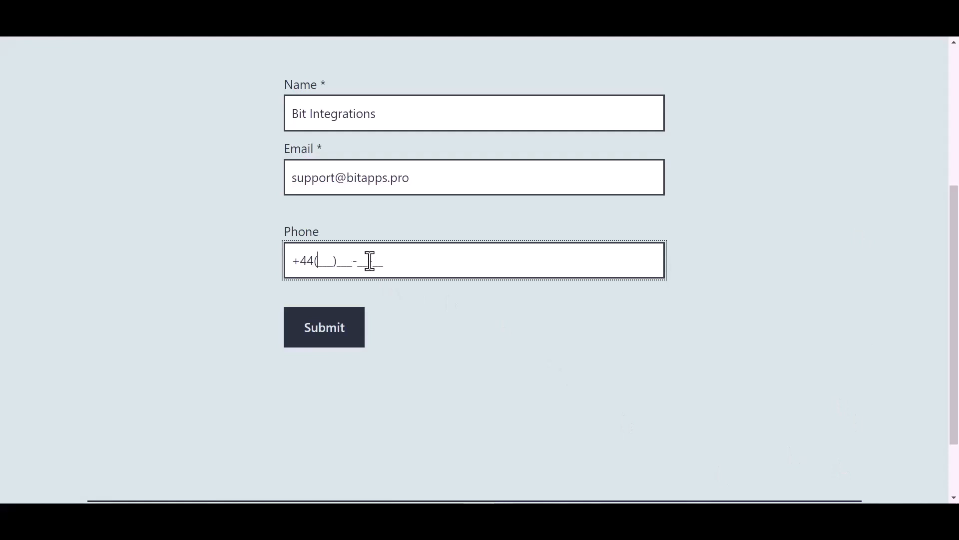
{"action": "type", "text": "566-6"}
{"action": "left_click", "coordinate": [334, 332]}
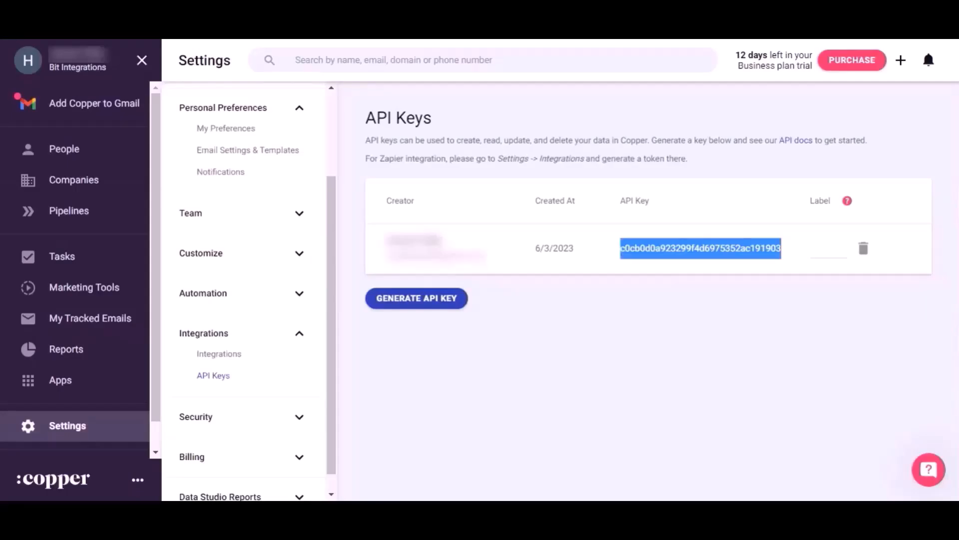
Open Copper CRM's People page from the sidebar
{"action": "left_click", "coordinate": [80, 147]}
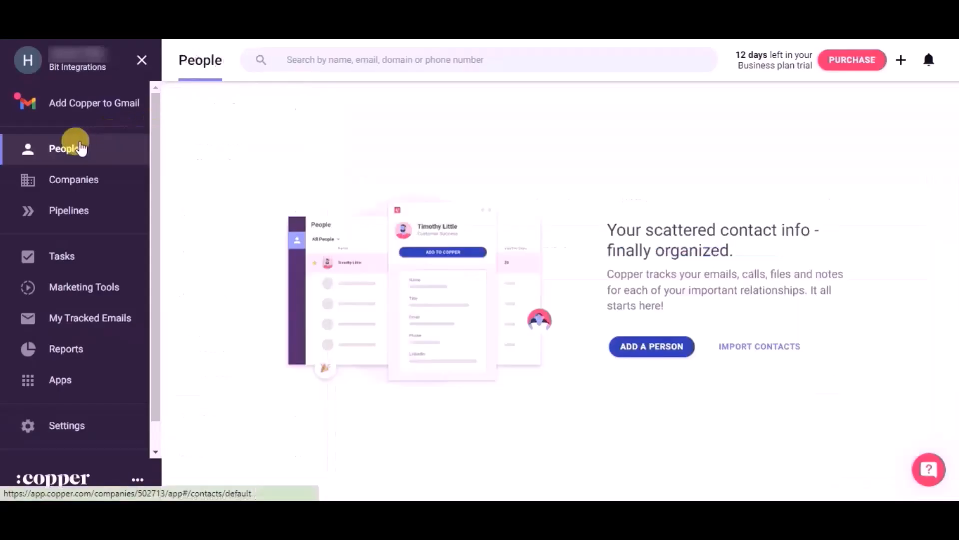